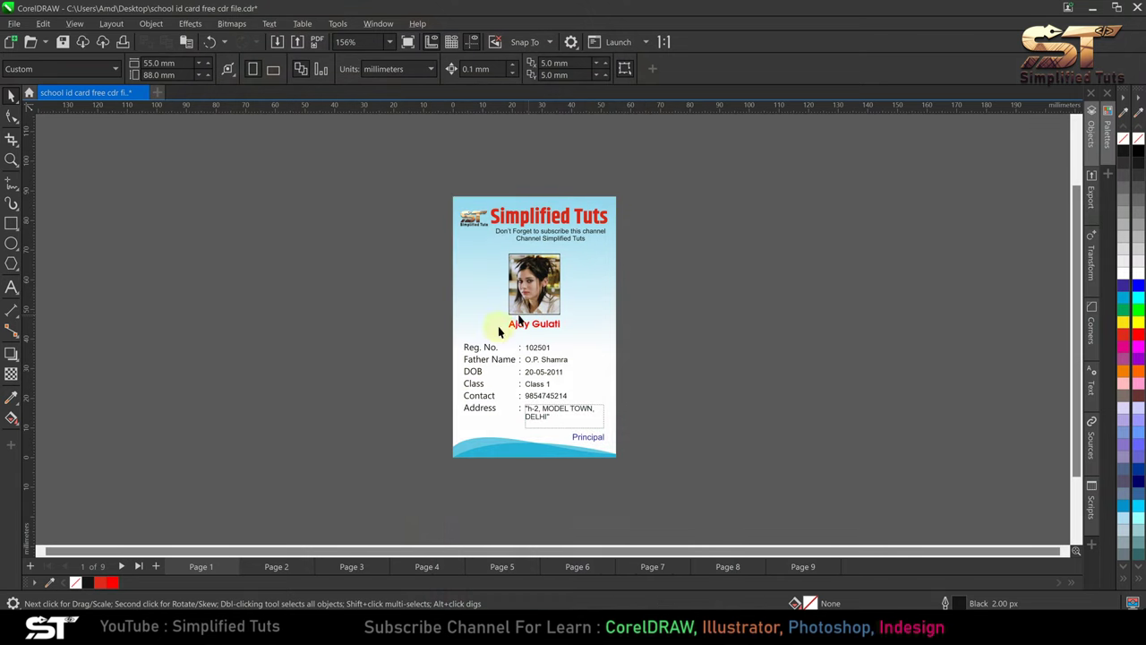
# Look through the student ID cards on pages 2 to 9 of the document.
pyautogui.click(266, 573)
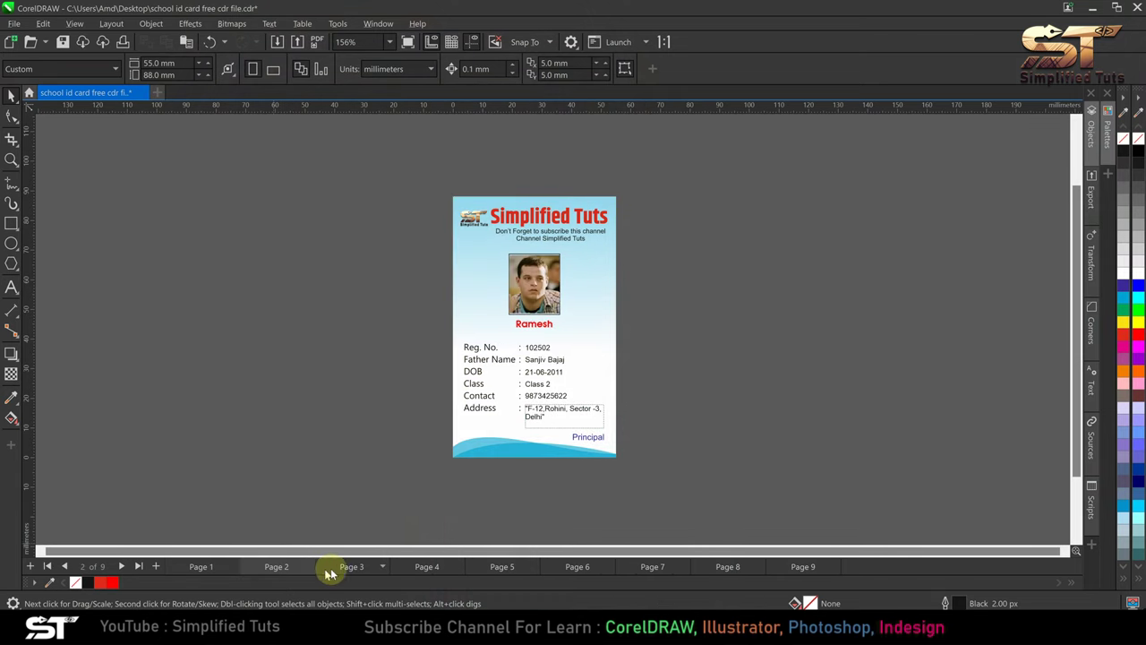
pyautogui.click(331, 575)
pyautogui.click(423, 574)
pyautogui.click(497, 573)
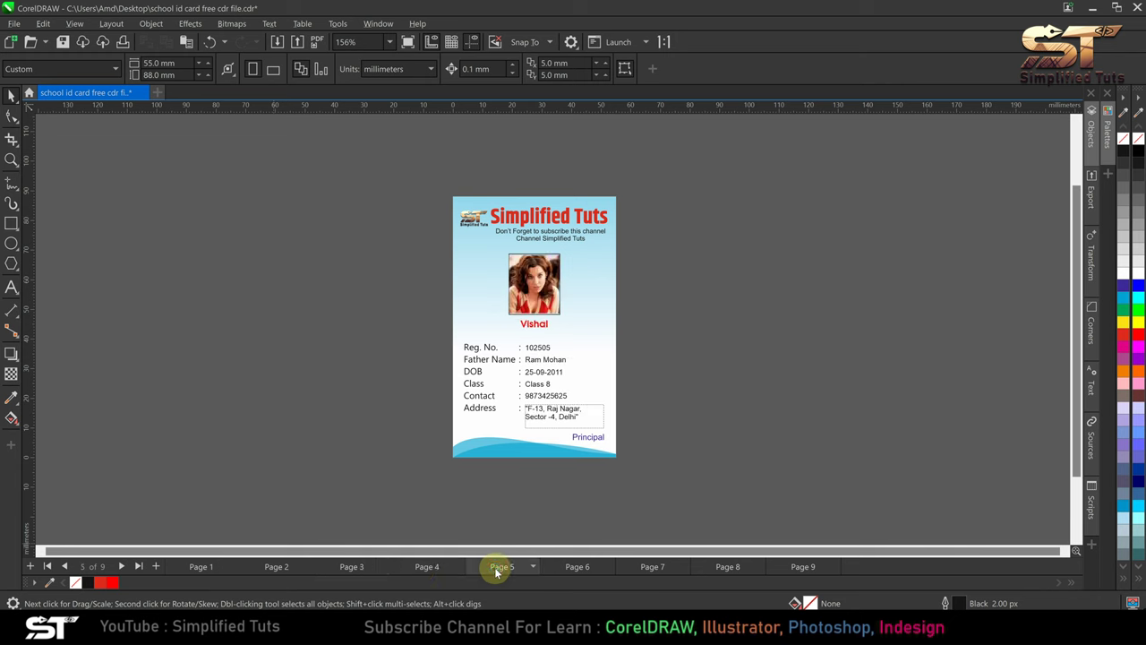
pyautogui.click(575, 569)
pyautogui.click(650, 570)
pyautogui.click(726, 569)
pyautogui.click(799, 570)
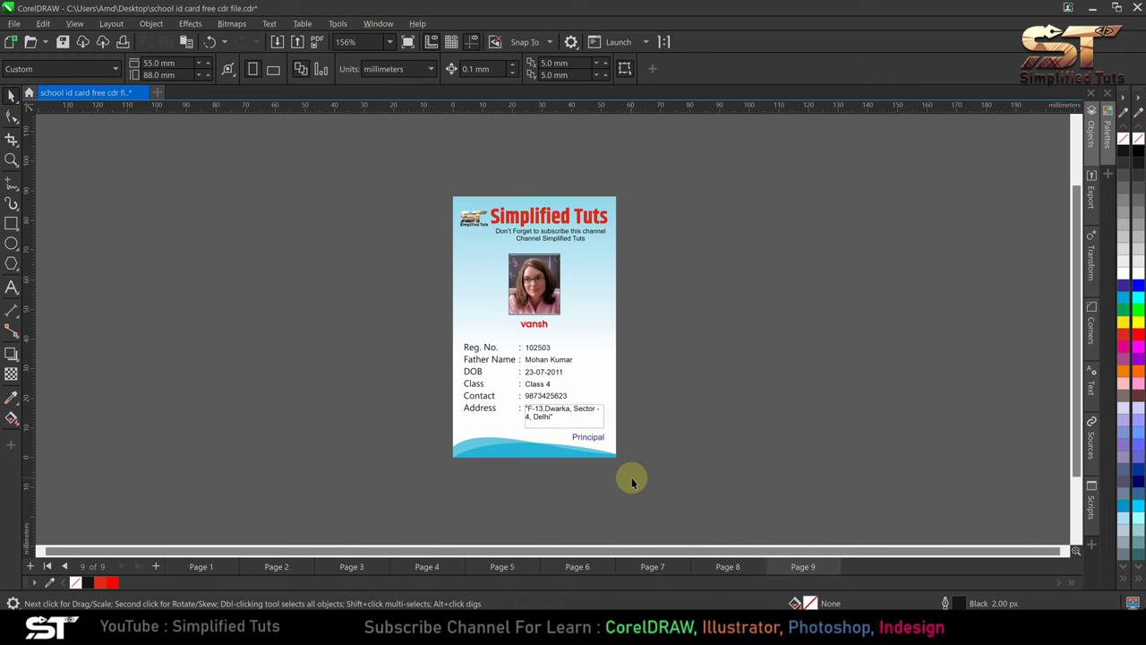
# Duplicate the complete ID card from page 9 onto a new page 10, and return to page 1.
pyautogui.moveTo(673, 486); pyautogui.dragTo(412, 171)
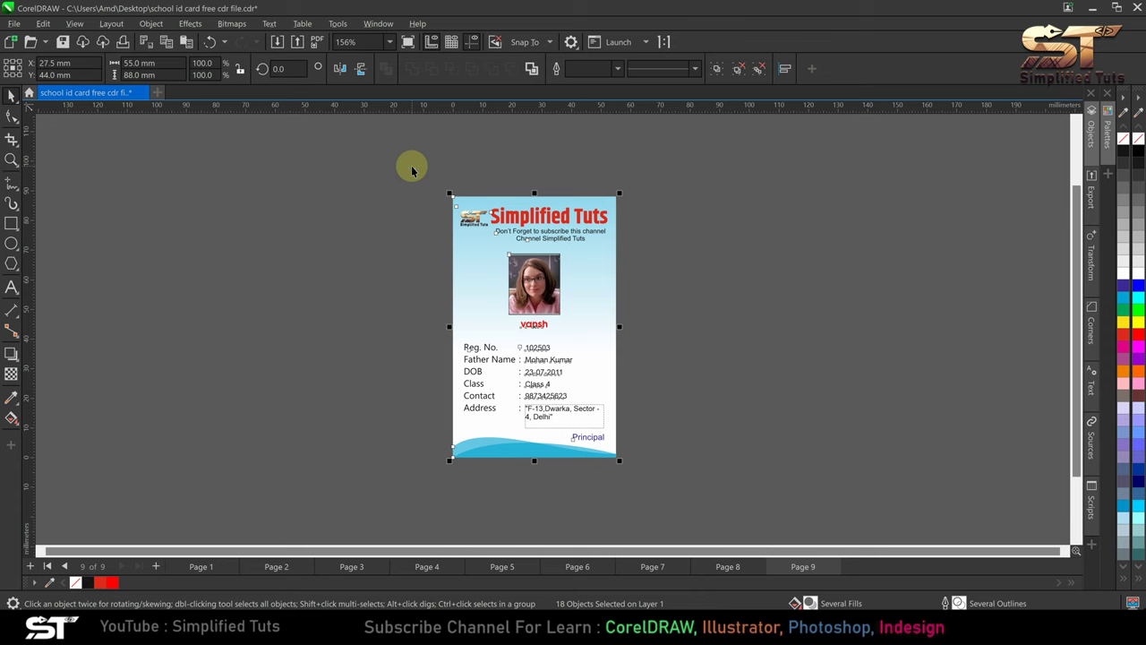
pyautogui.press('pagedown')
pyautogui.press('Return')
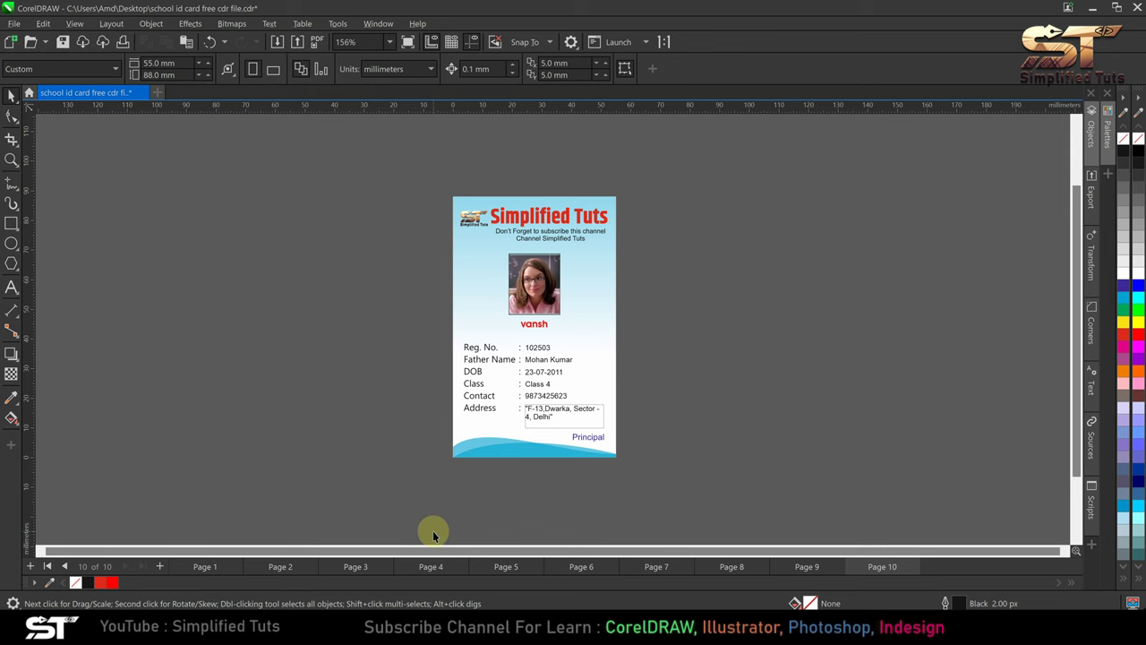
pyautogui.click(201, 568)
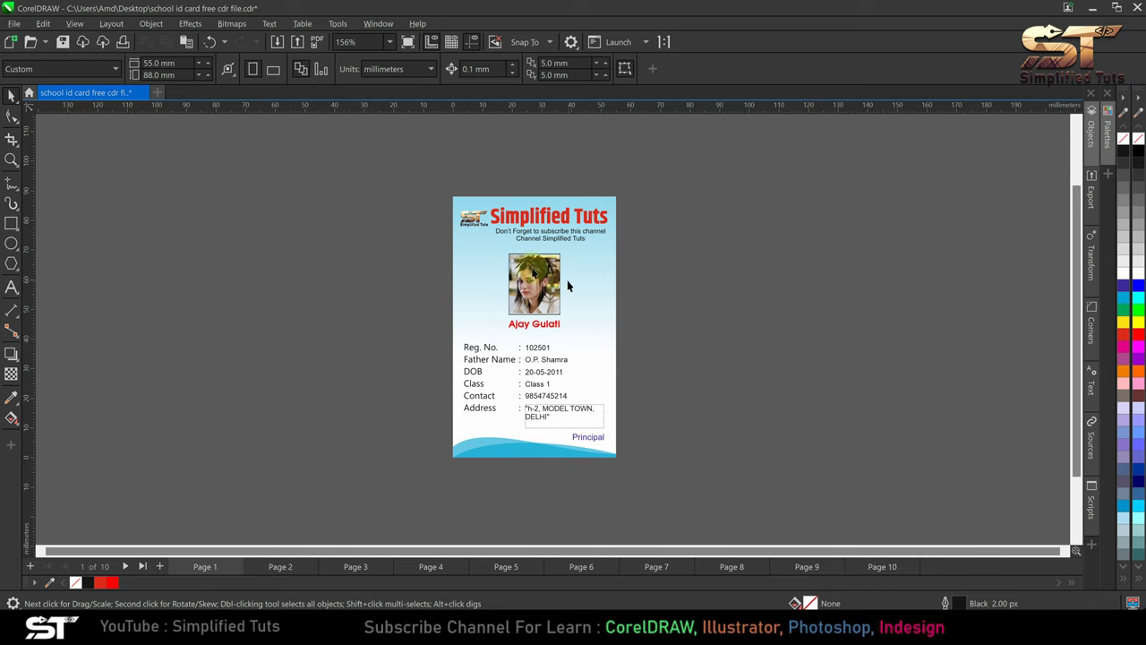
# Set the Universal Document Converter printer's paper size to A4 in the print settings and apply the change.
pyautogui.click(17, 25)
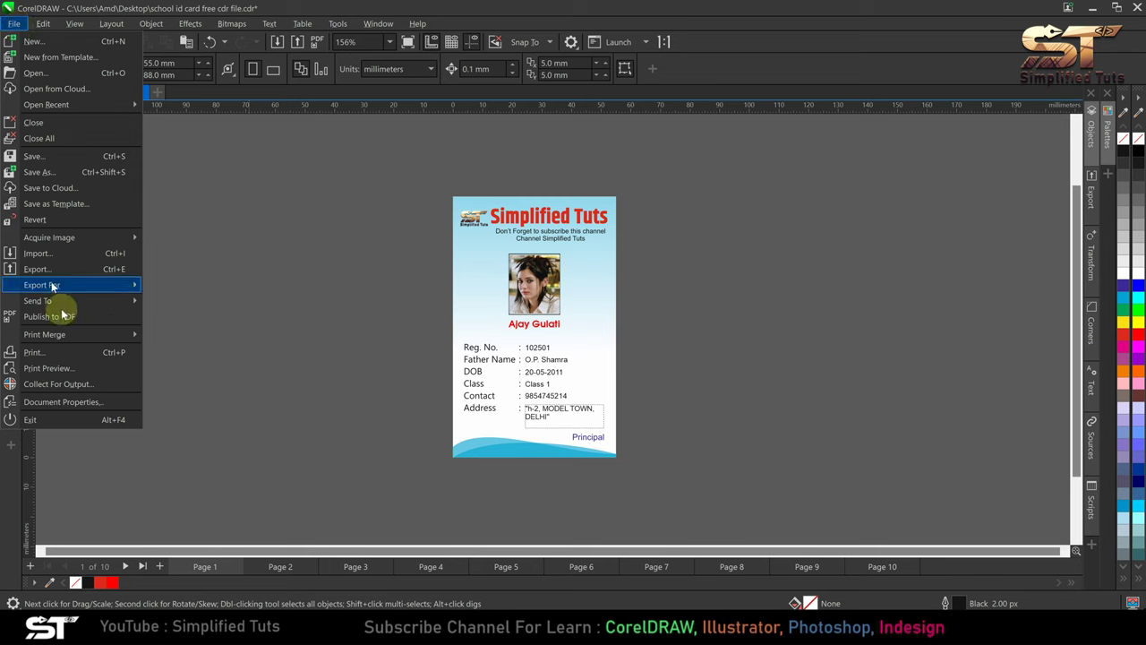
pyautogui.click(92, 352)
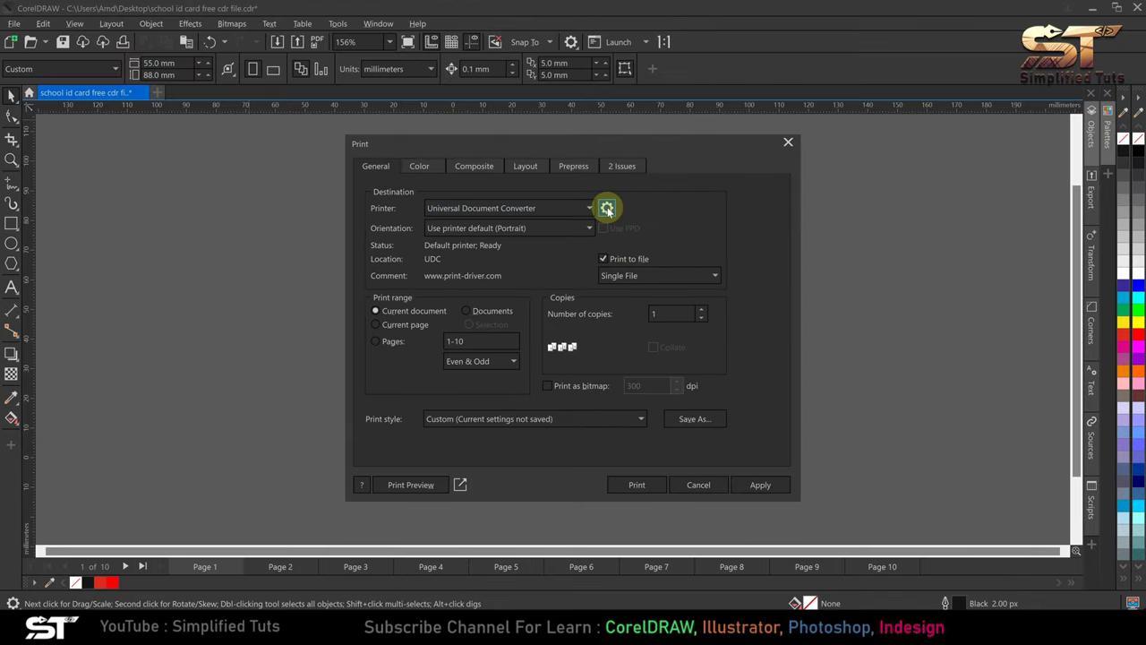
pyautogui.click(607, 209)
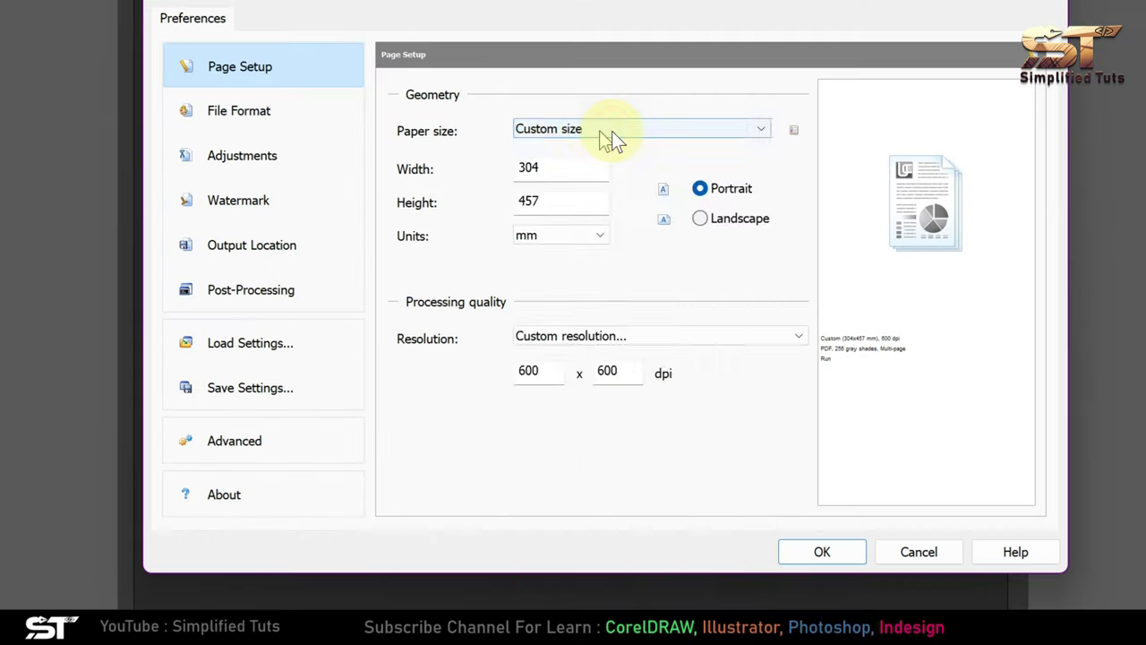
pyautogui.click(591, 227)
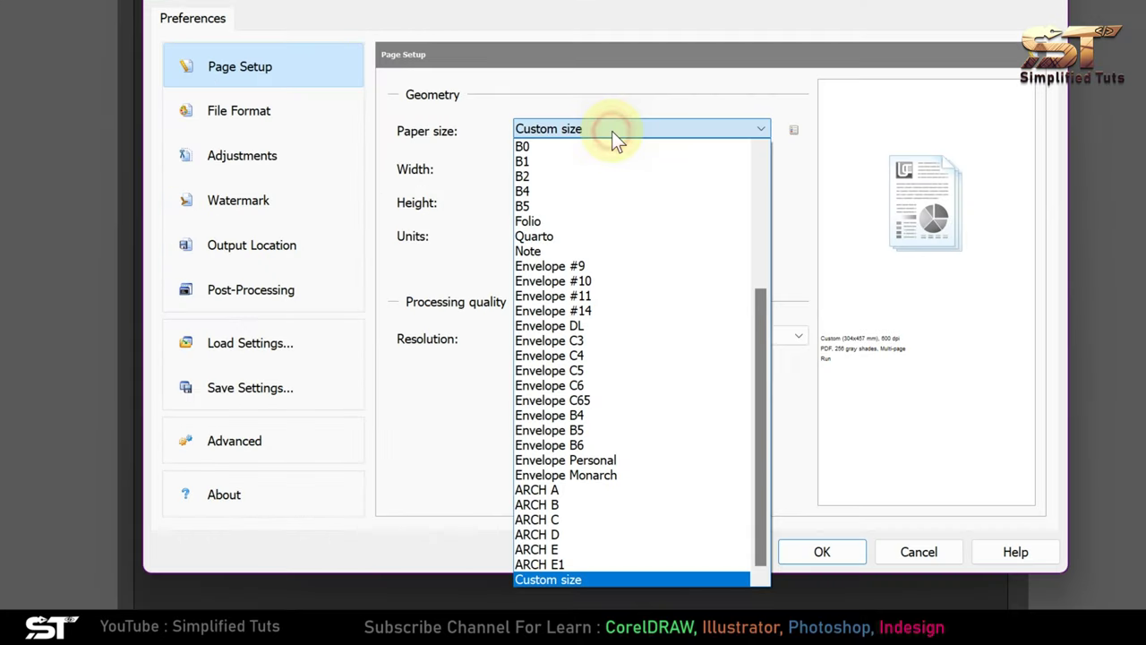
pyautogui.scroll(5, 616, 350)
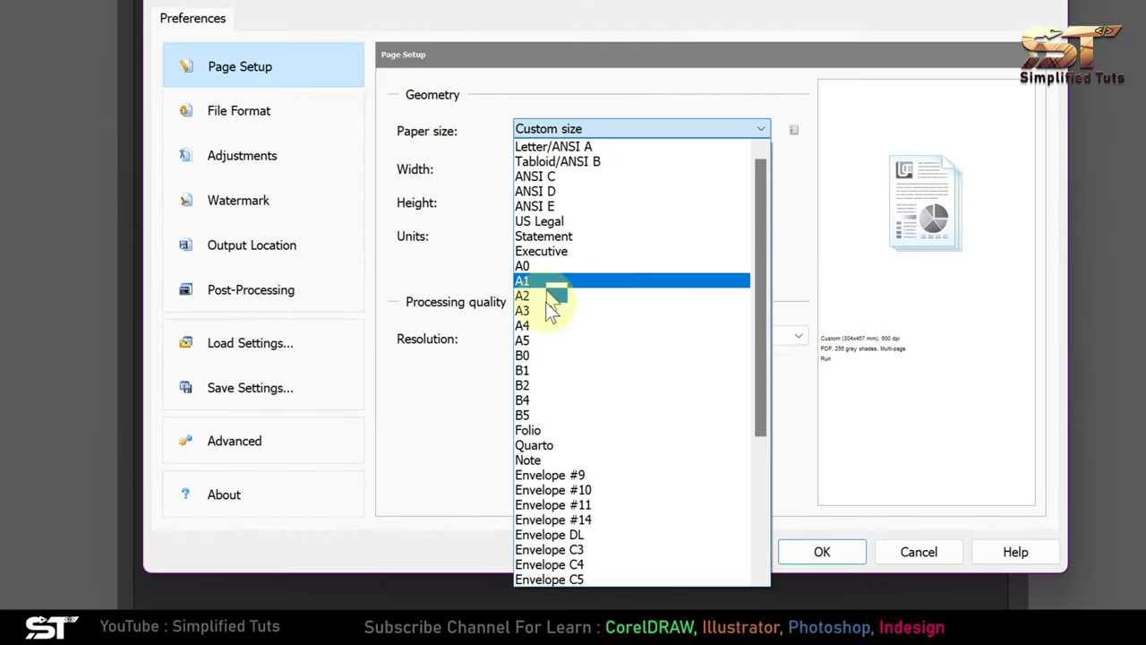
pyautogui.click(545, 325)
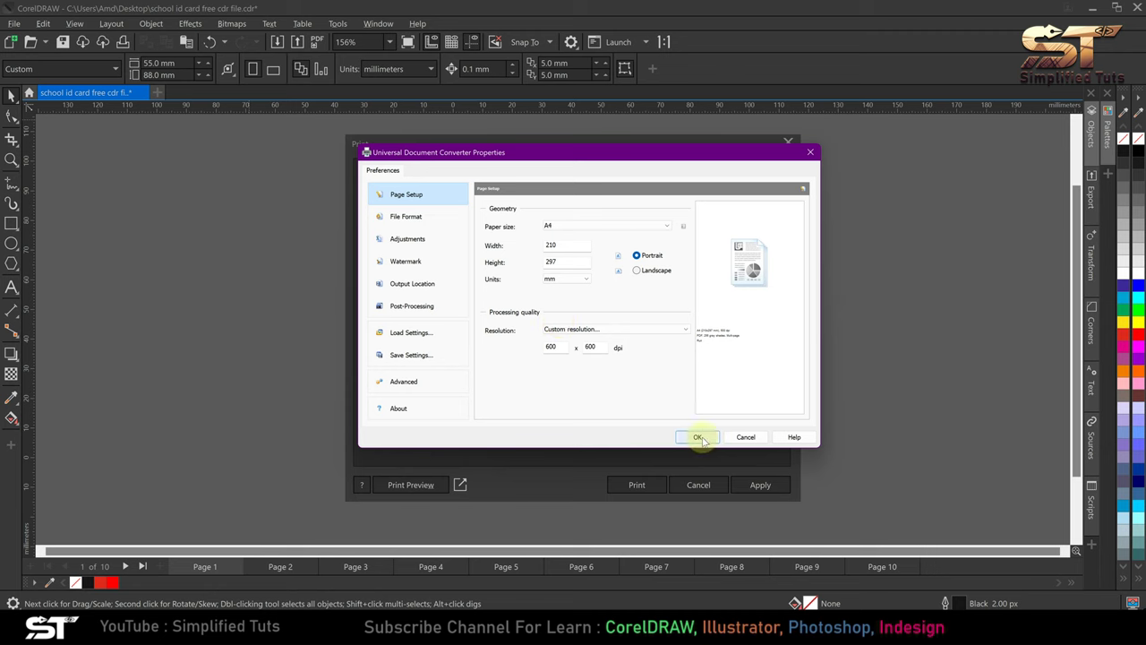
pyautogui.click(699, 437)
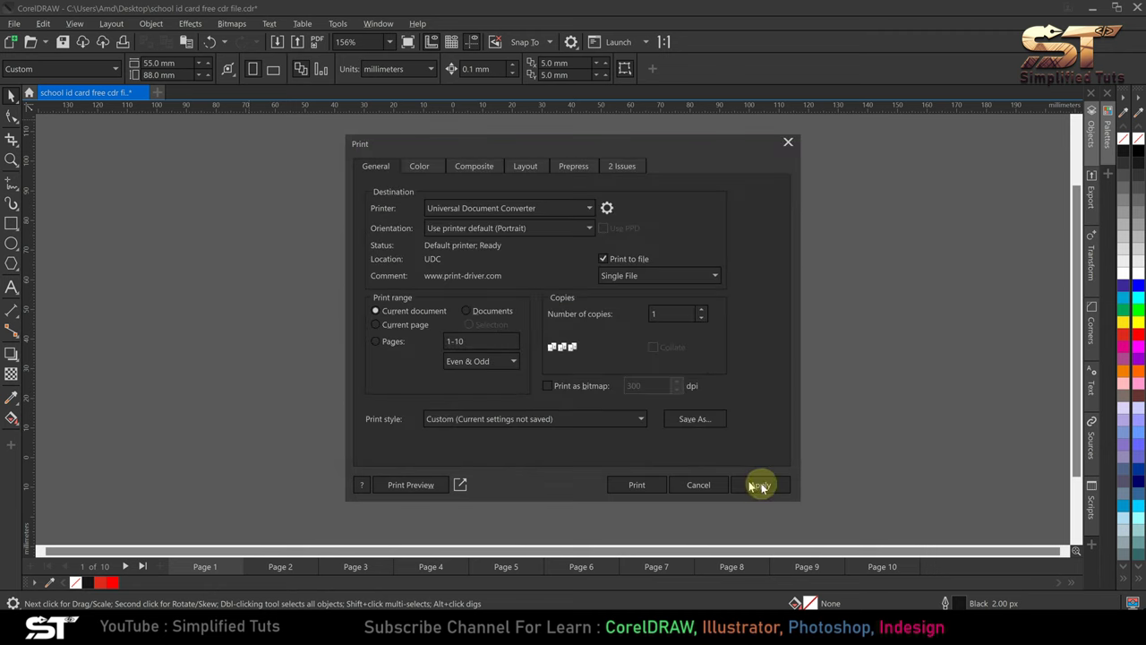
pyautogui.click(763, 485)
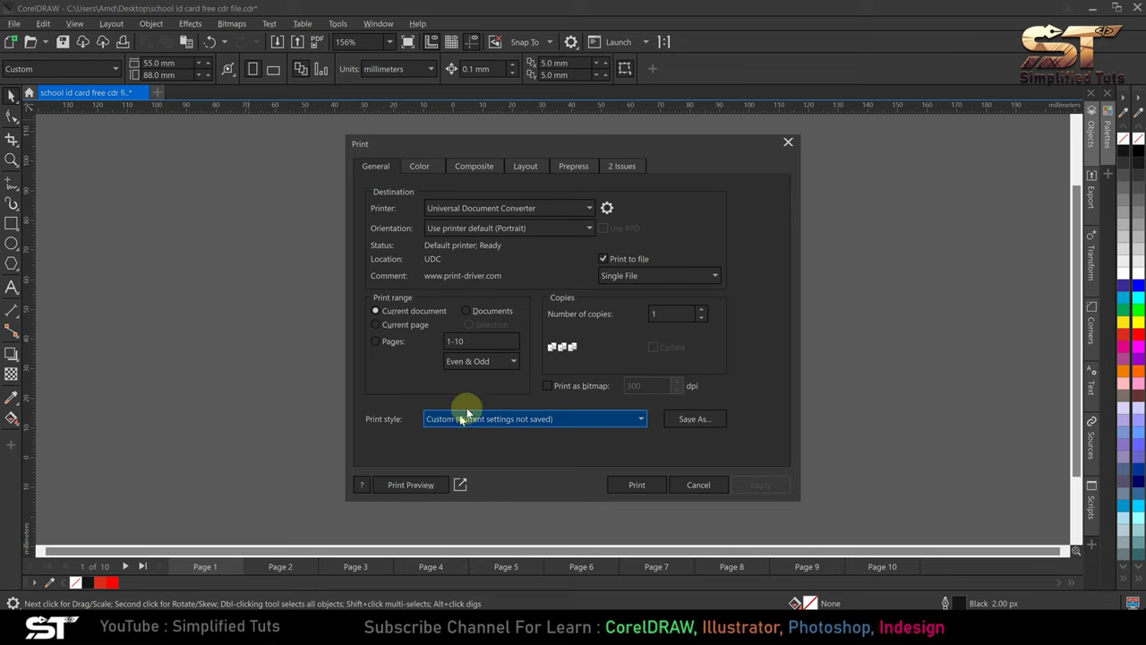
# Enter the print preview and change the printer's page orientation to landscape.
pyautogui.click(411, 484)
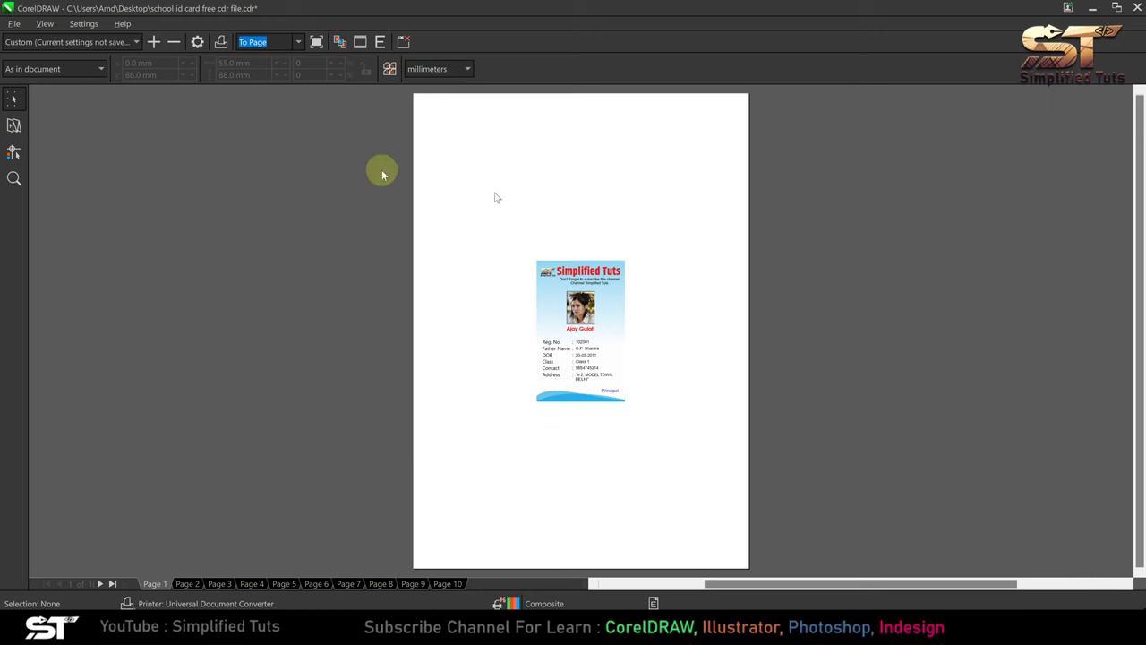
pyautogui.click(197, 42)
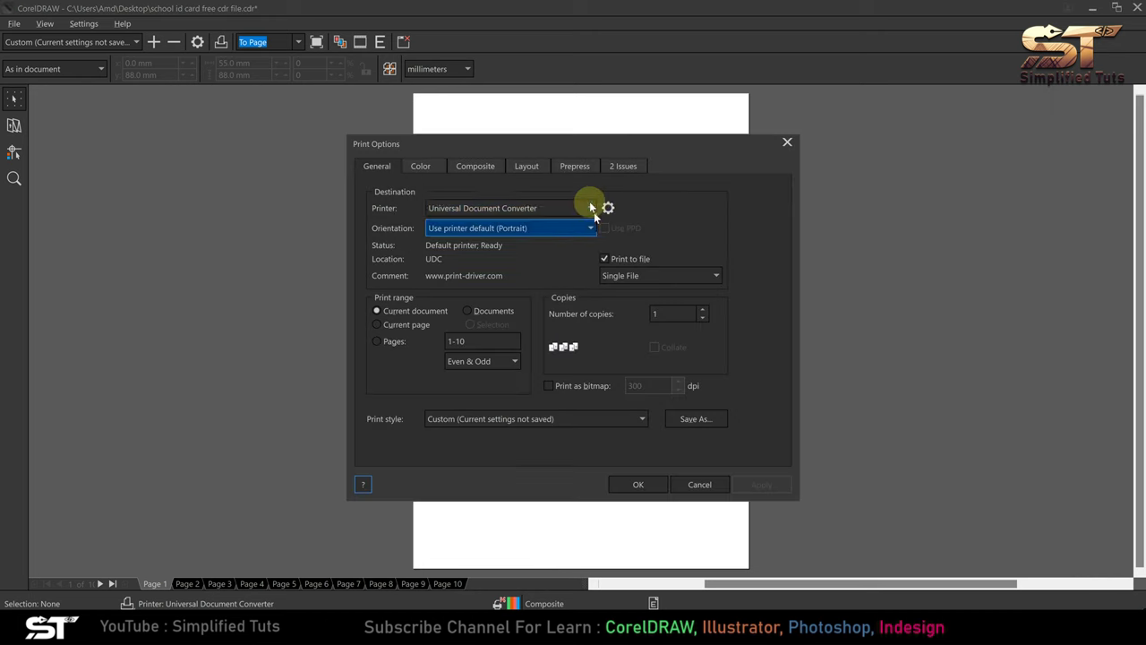
pyautogui.click(608, 207)
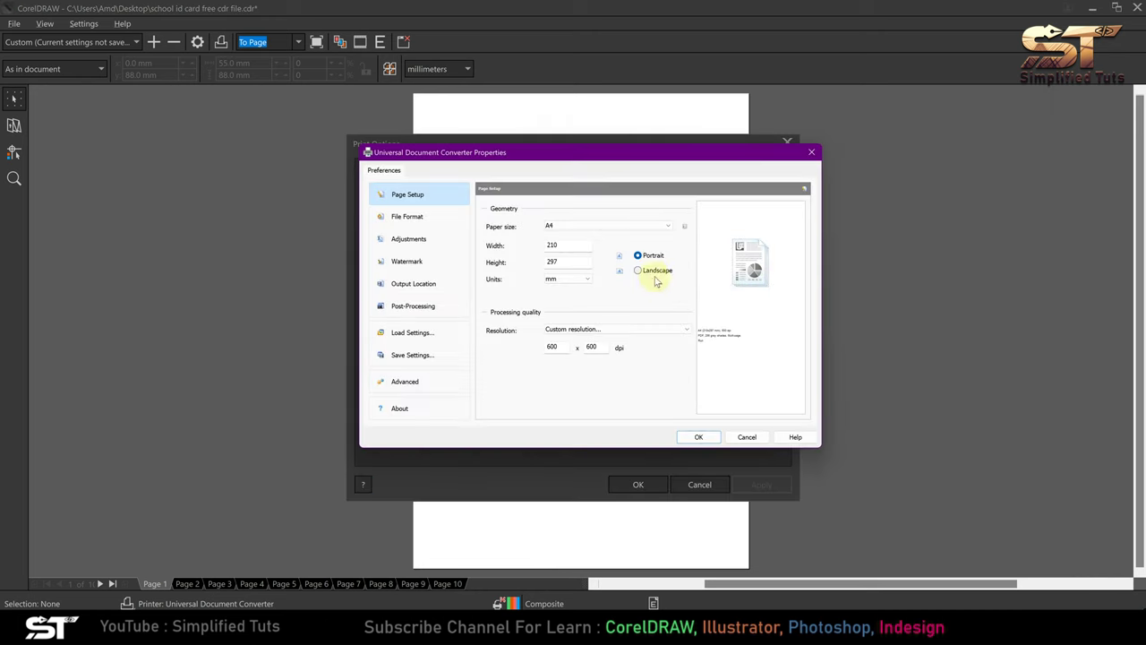
pyautogui.click(647, 272)
pyautogui.click(698, 437)
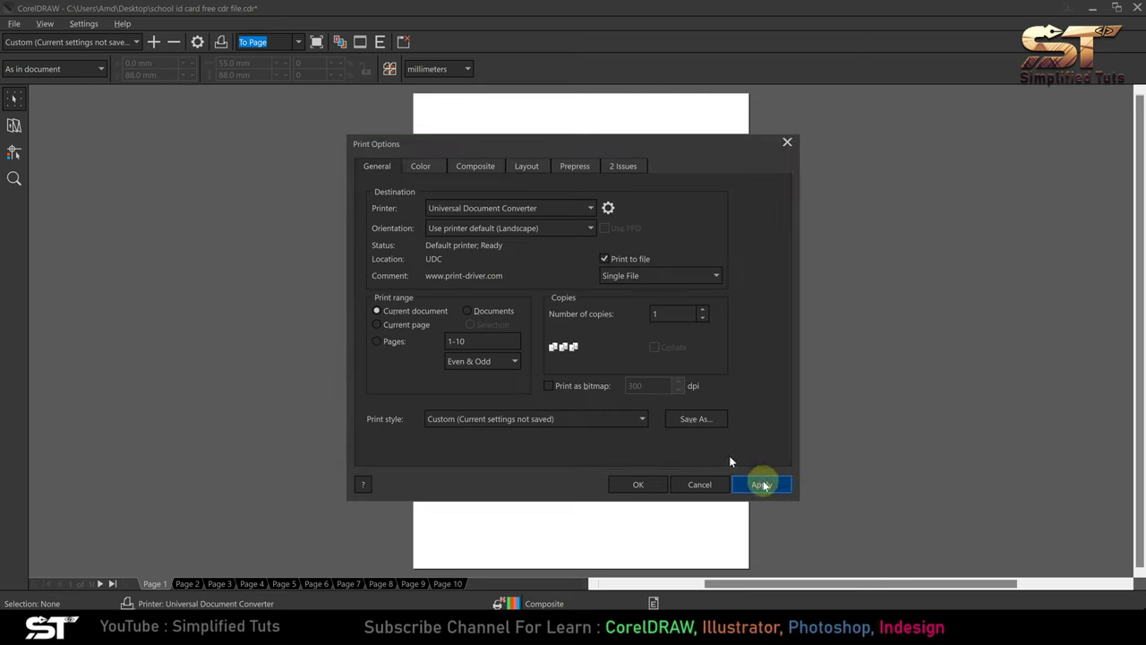
pyautogui.click(761, 485)
pyautogui.click(634, 483)
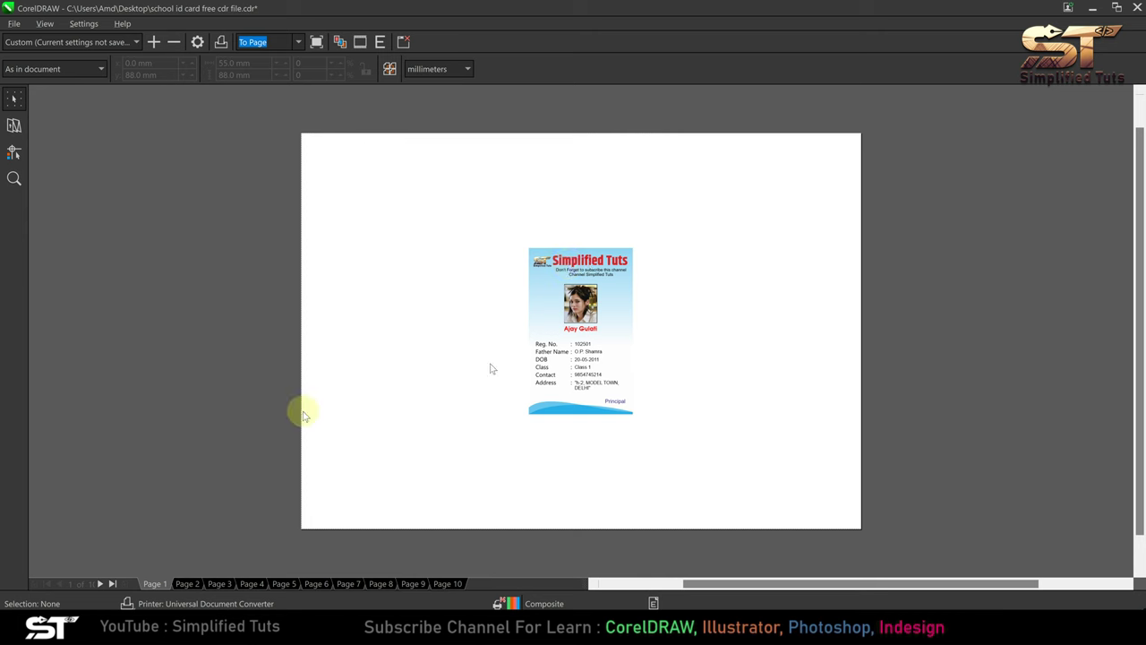
# Set the imposition layout to 5 pages across and 2 pages down.
pyautogui.click(189, 583)
pyautogui.click(231, 584)
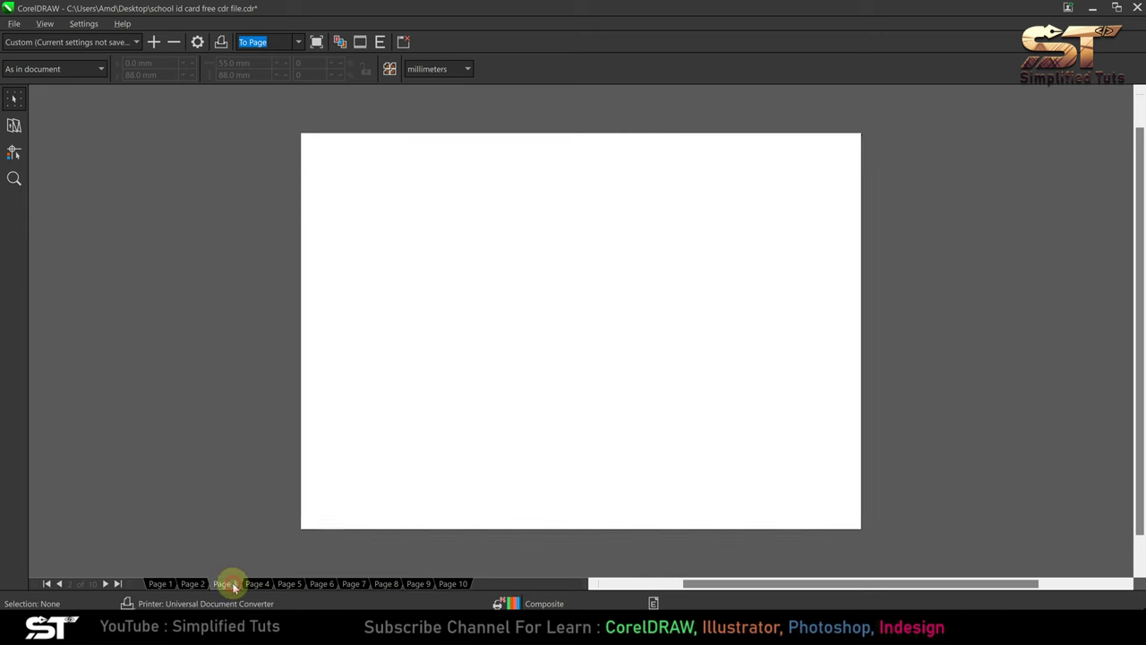
pyautogui.click(257, 583)
pyautogui.click(160, 583)
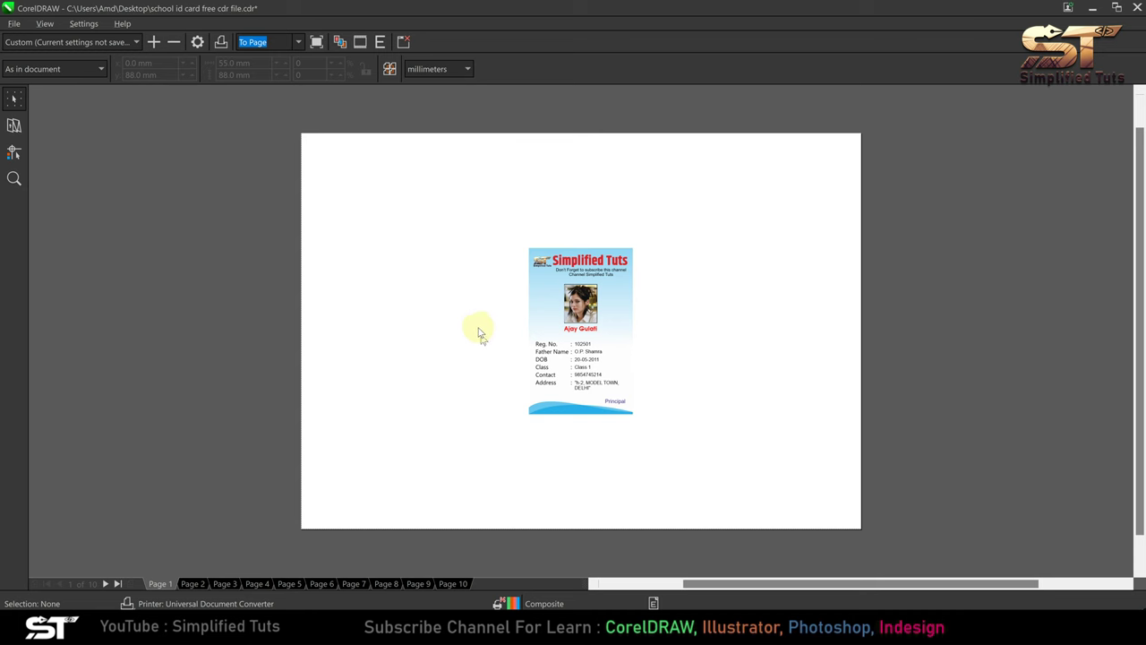
pyautogui.click(15, 126)
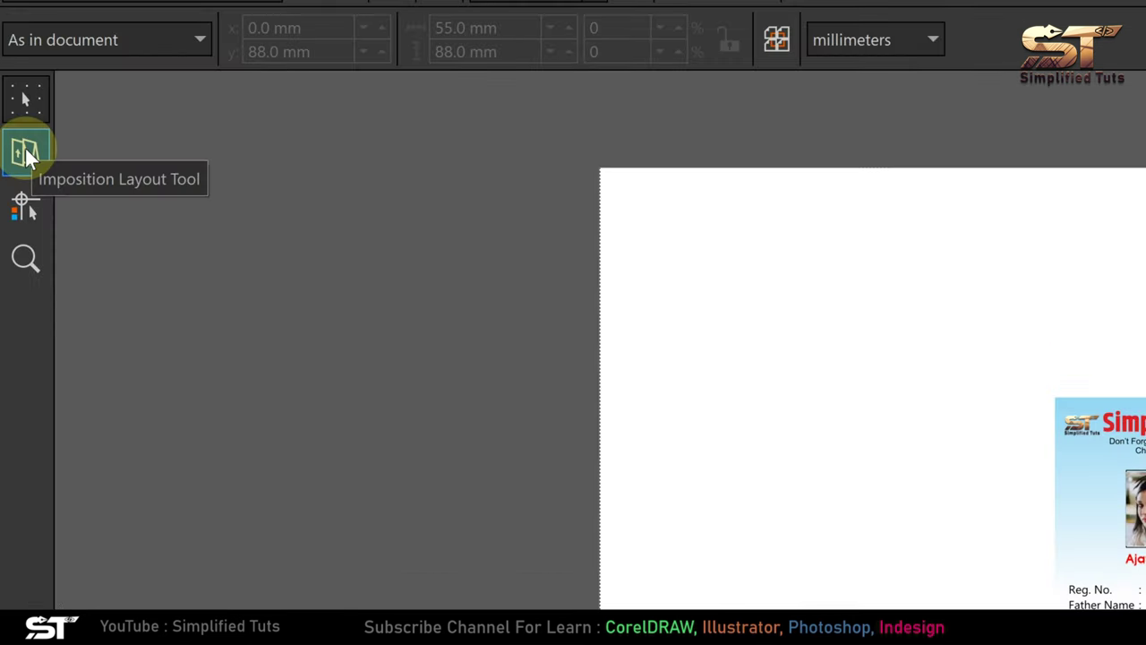
pyautogui.click(27, 154)
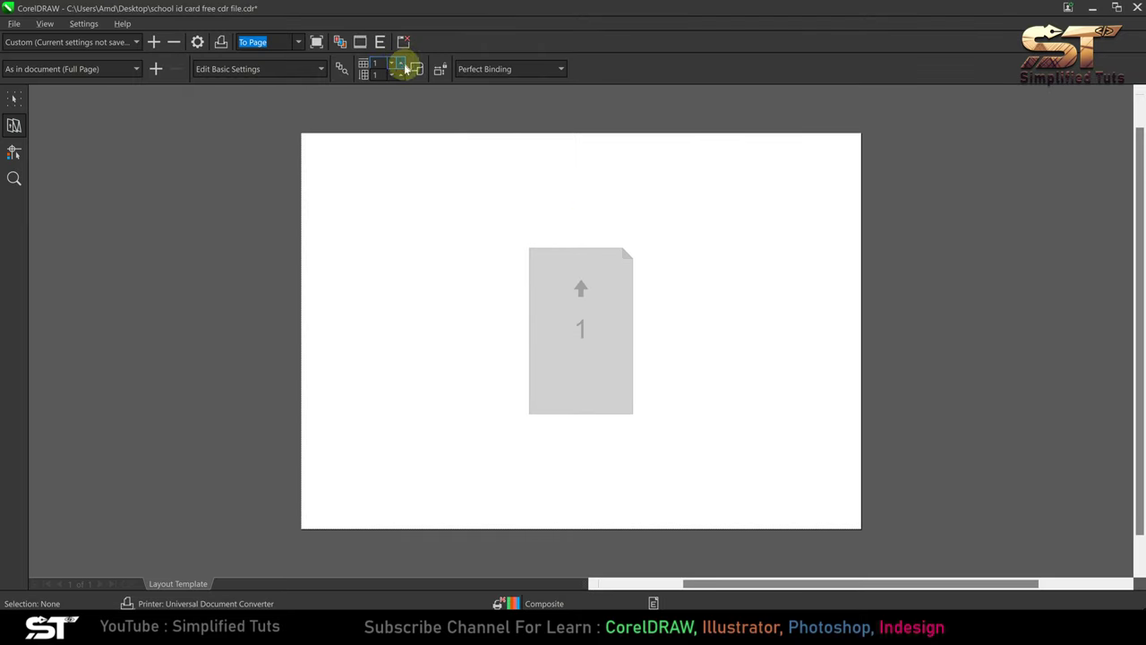
pyautogui.click(401, 64)
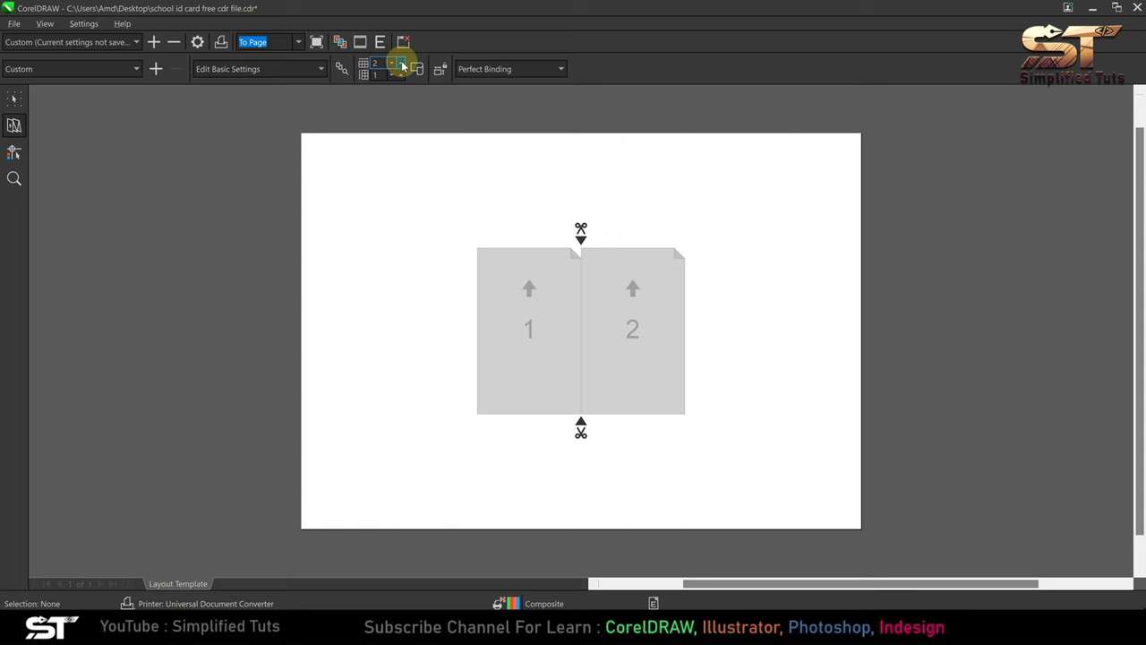
pyautogui.click(403, 65)
pyautogui.click(402, 65)
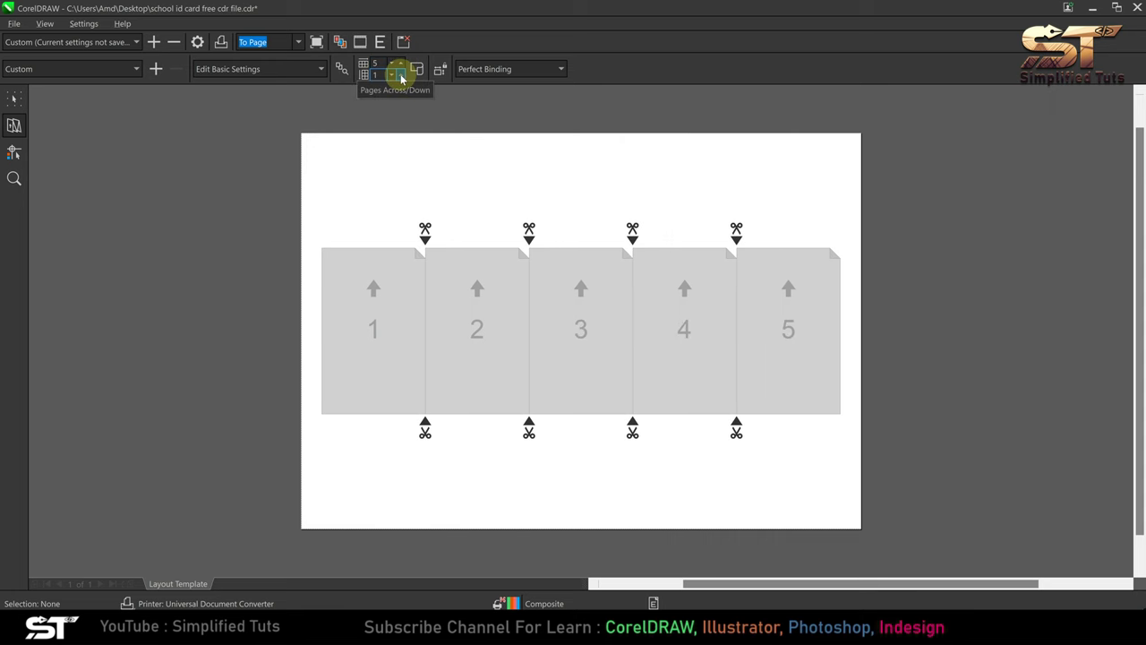
pyautogui.click(403, 77)
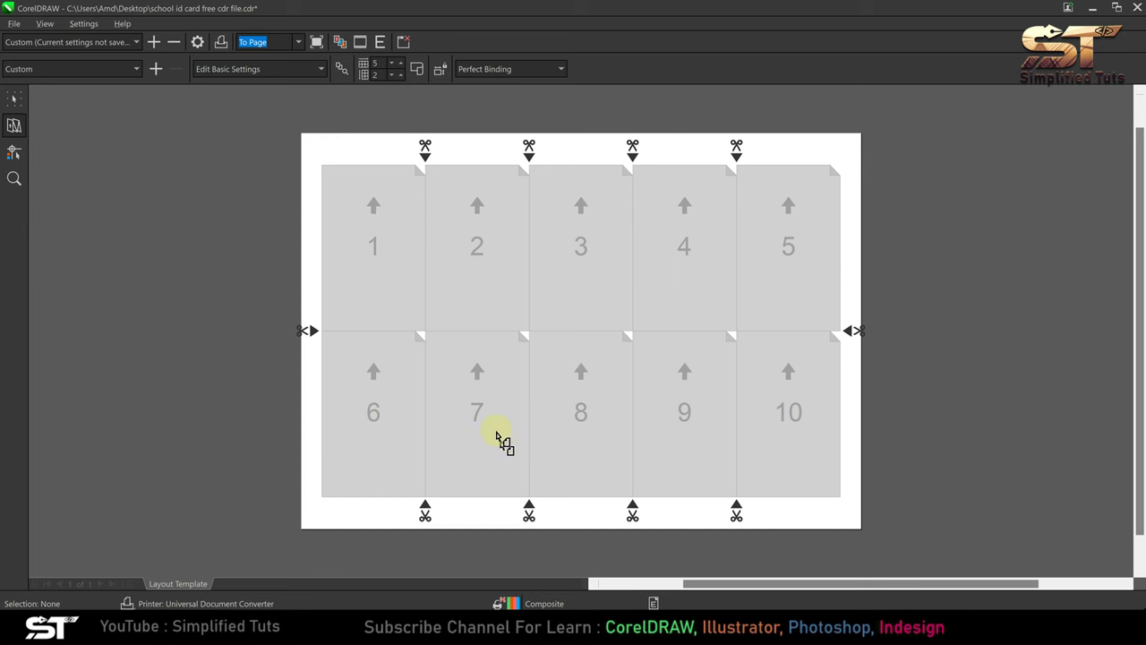
# Show the actual ID cards in the imposition layout and enable printing of crop marks.
pyautogui.click(340, 69)
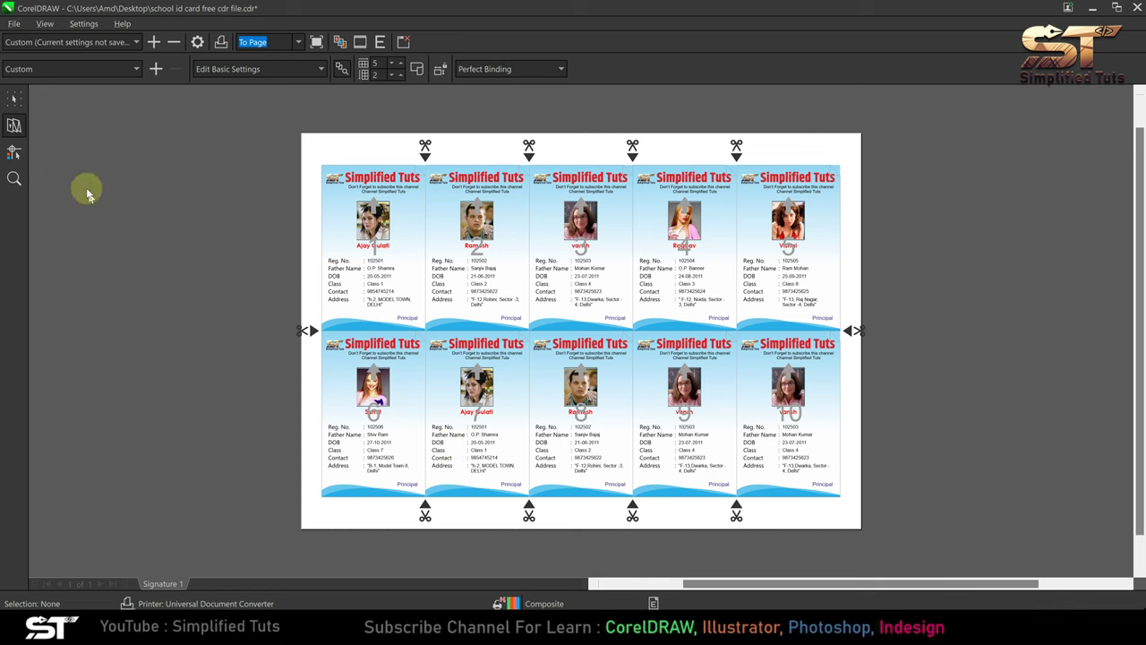
pyautogui.click(13, 154)
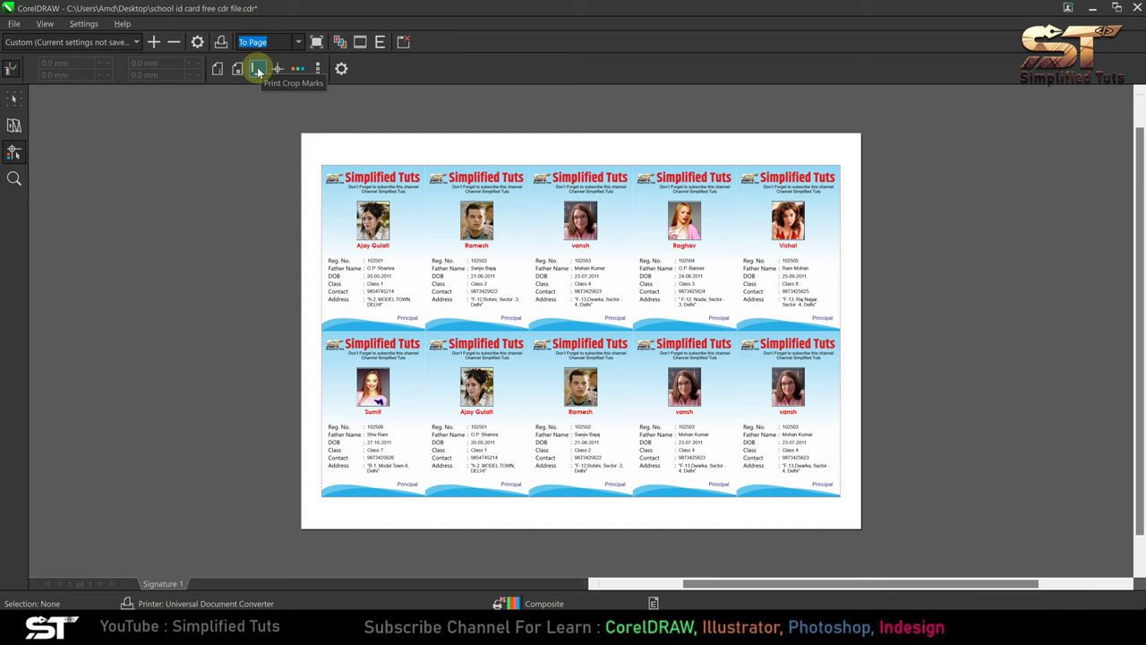
pyautogui.click(258, 70)
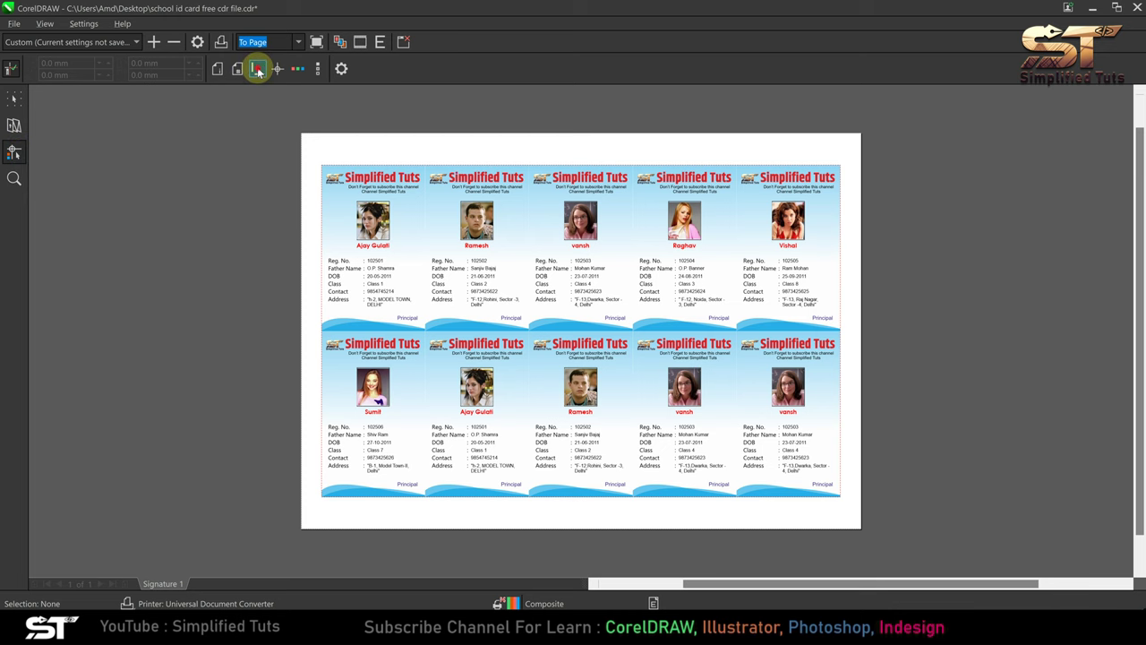